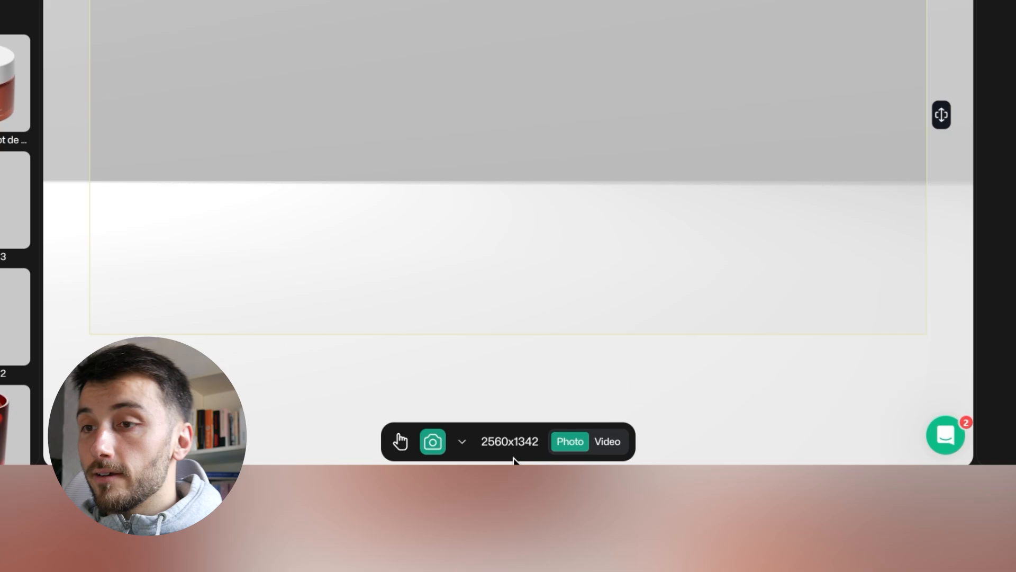
# Step: Set the photo format to the Instagram Story (2K) 9:16 preset
pyautogui.click(510, 442)
pyautogui.scroll(-5, 473, 334)
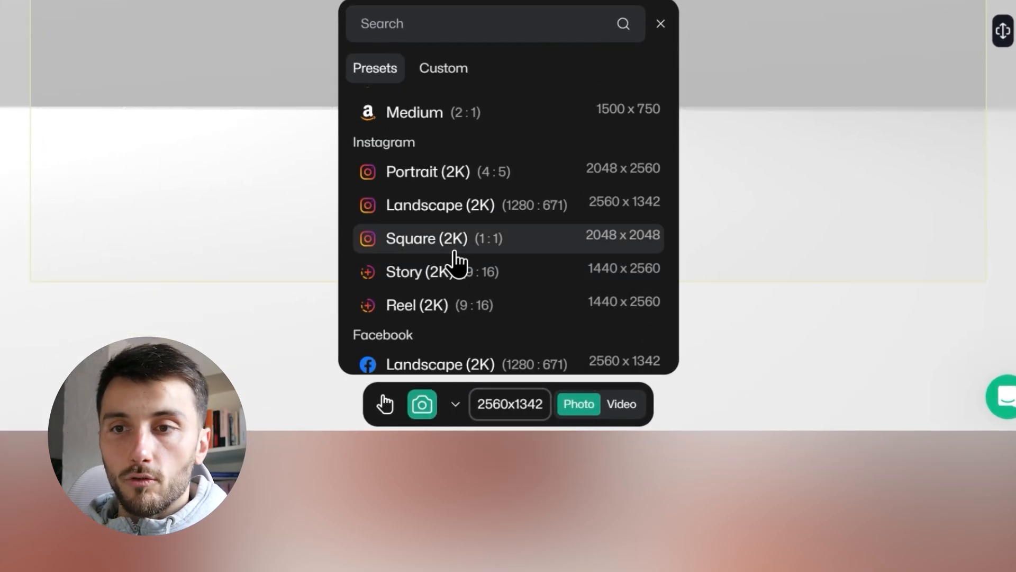
pyautogui.click(456, 275)
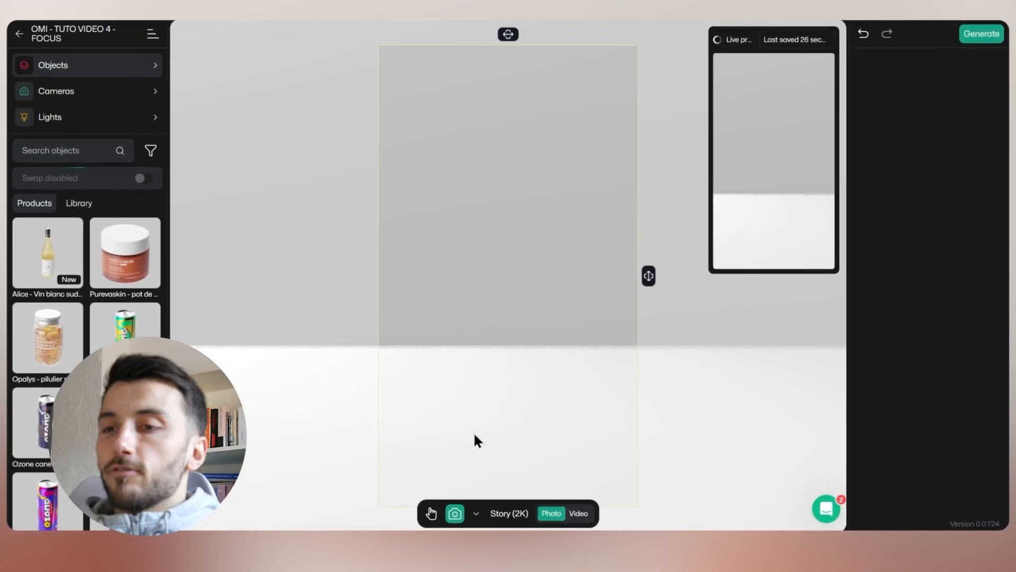
# Step: Add three Purevaskin cream jars, arrange them at staggered depths, and adjust the camera's vertical position to -0.08
pyautogui.moveTo(119, 244); pyautogui.dragTo(558, 415)
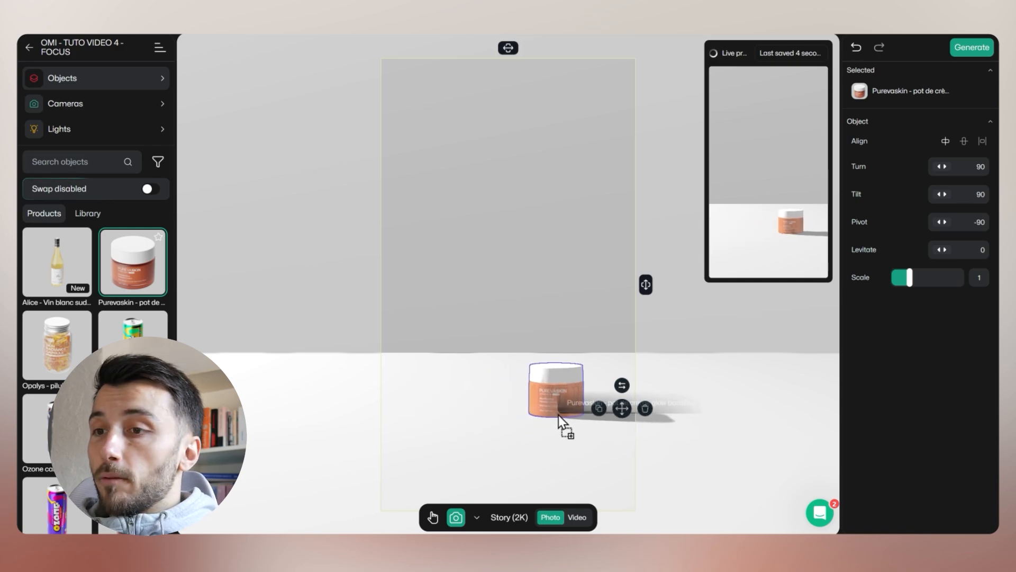
pyautogui.moveTo(132, 262); pyautogui.dragTo(627, 503)
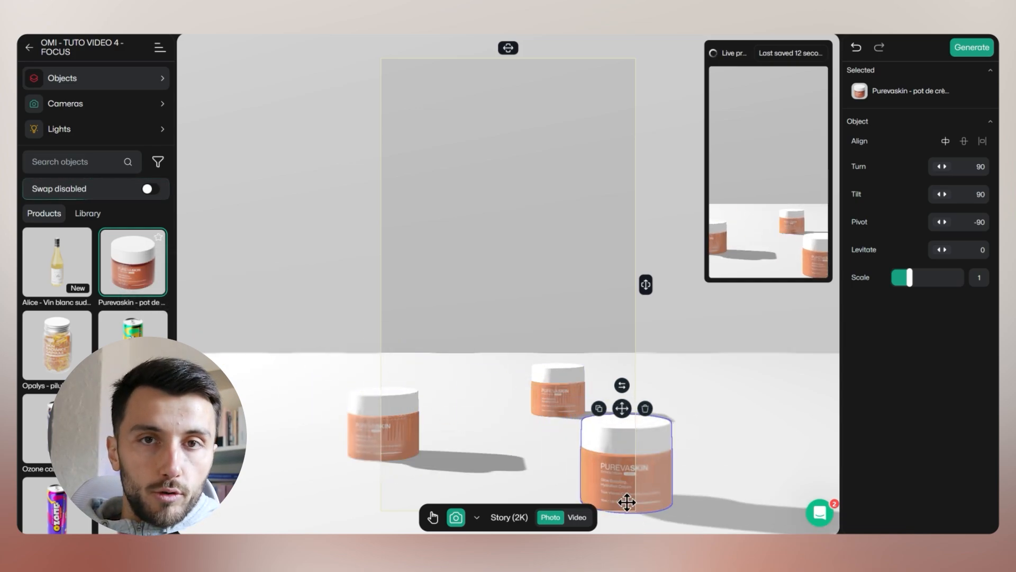
pyautogui.moveTo(645, 285); pyautogui.dragTo(657, 261)
pyautogui.moveTo(622, 342); pyautogui.dragTo(614, 426)
pyautogui.moveTo(409, 354); pyautogui.dragTo(420, 389)
pyautogui.moveTo(532, 304); pyautogui.dragTo(504, 357)
pyautogui.click(617, 393)
pyautogui.moveTo(617, 392); pyautogui.dragTo(633, 437)
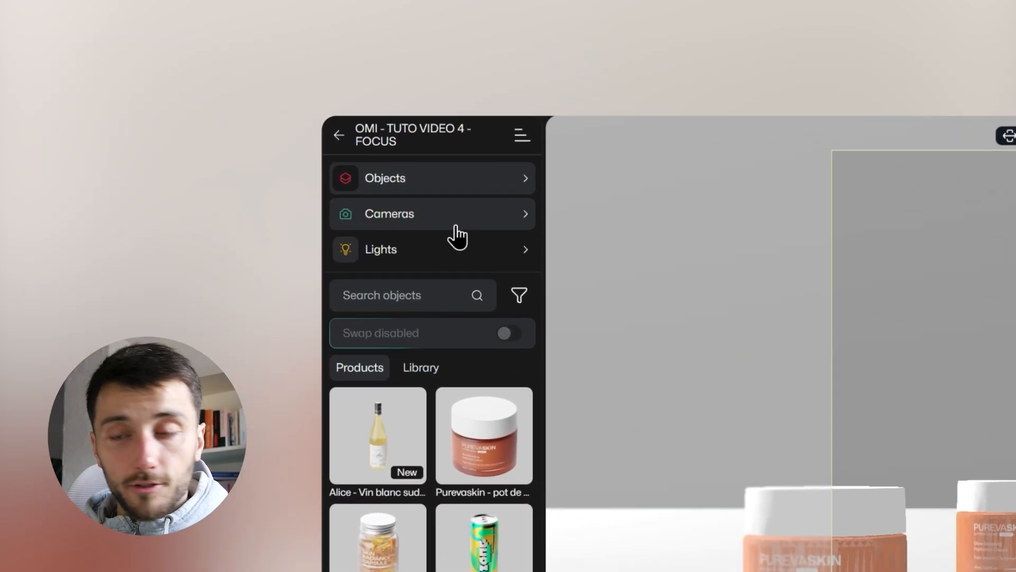
# Step: Focus the Basic camera on the large front jar
pyautogui.click(325, 183)
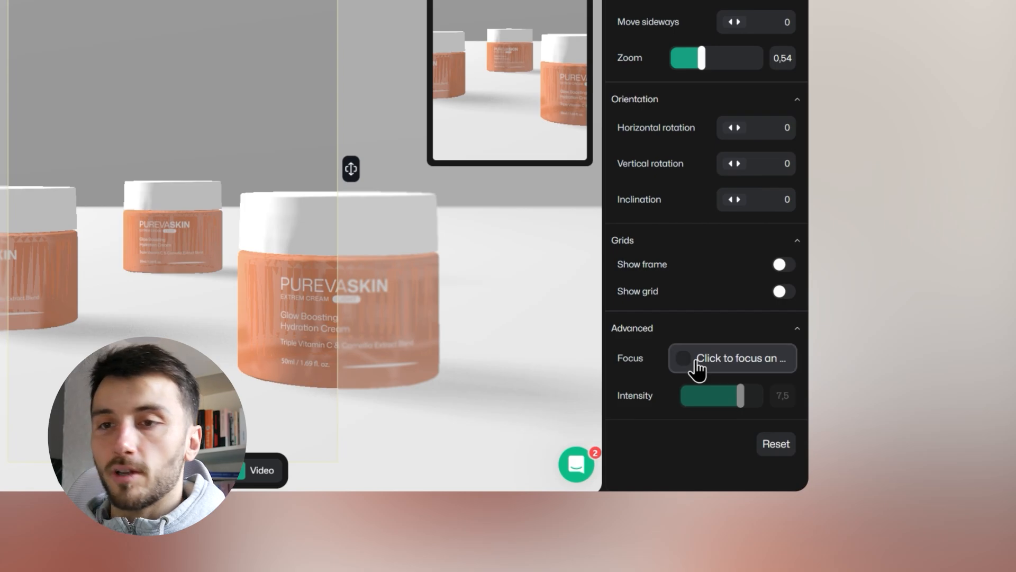
pyautogui.click(698, 366)
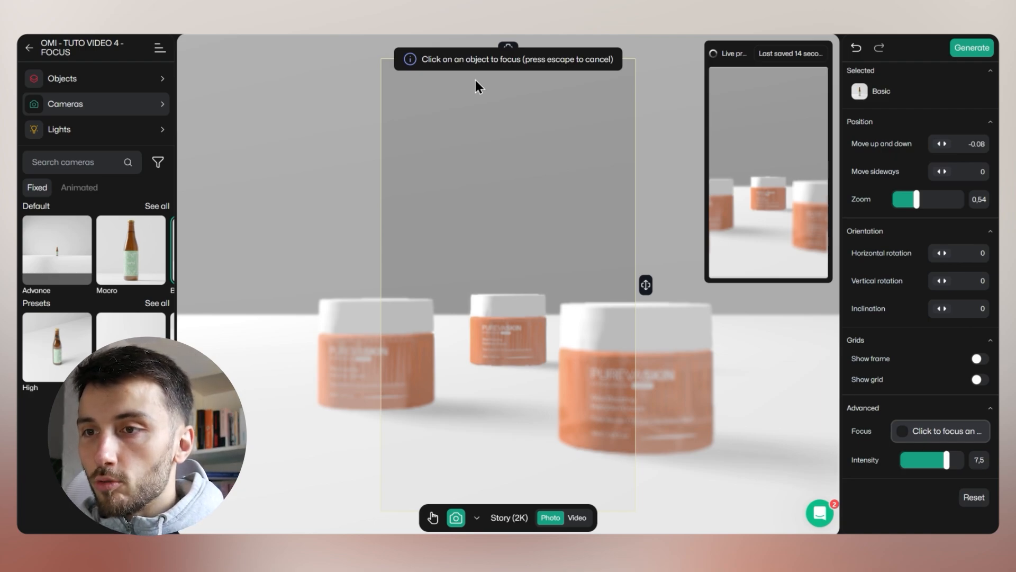
pyautogui.click(600, 384)
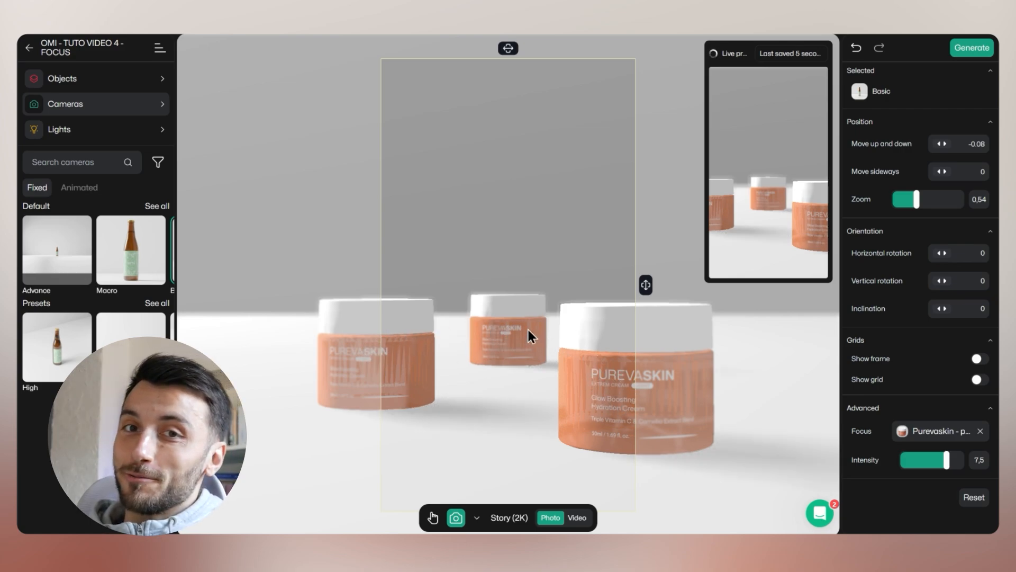
# Step: Move the live preview to the opposite side of the canvas and enlarge it
pyautogui.moveTo(742, 64); pyautogui.dragTo(232, 95)
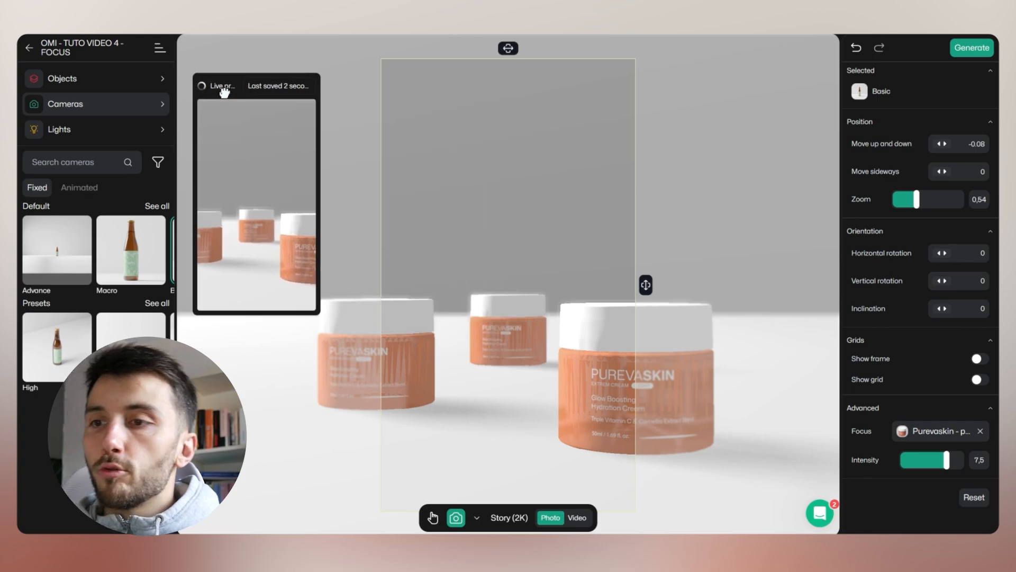
pyautogui.moveTo(304, 281); pyautogui.dragTo(367, 397)
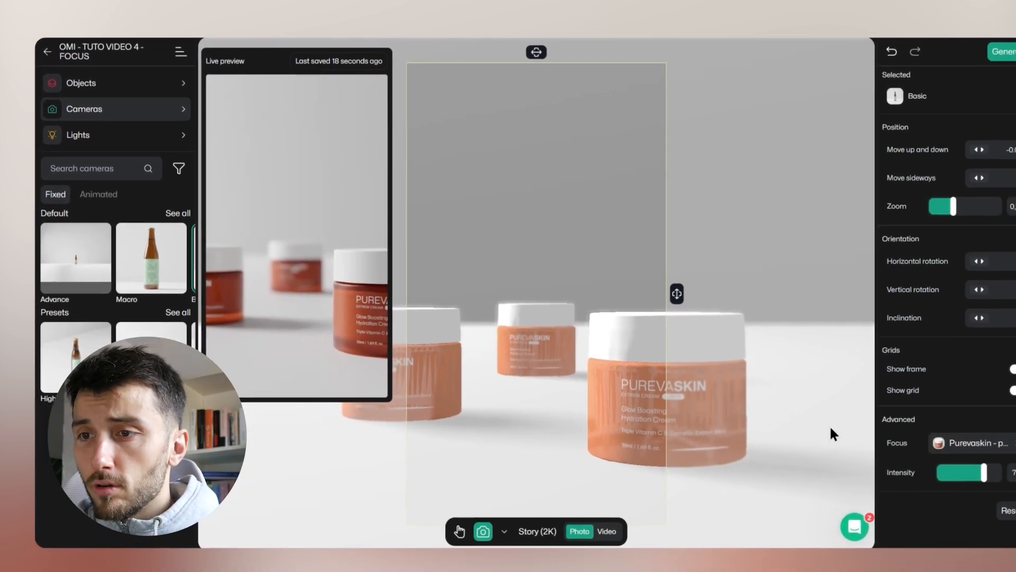
# Step: Try focus intensities of 2.8 and 10, and return the intensity to 7.5
pyautogui.moveTo(1015, 483); pyautogui.dragTo(1015, 483)
pyautogui.moveTo(947, 459); pyautogui.dragTo(941, 459)
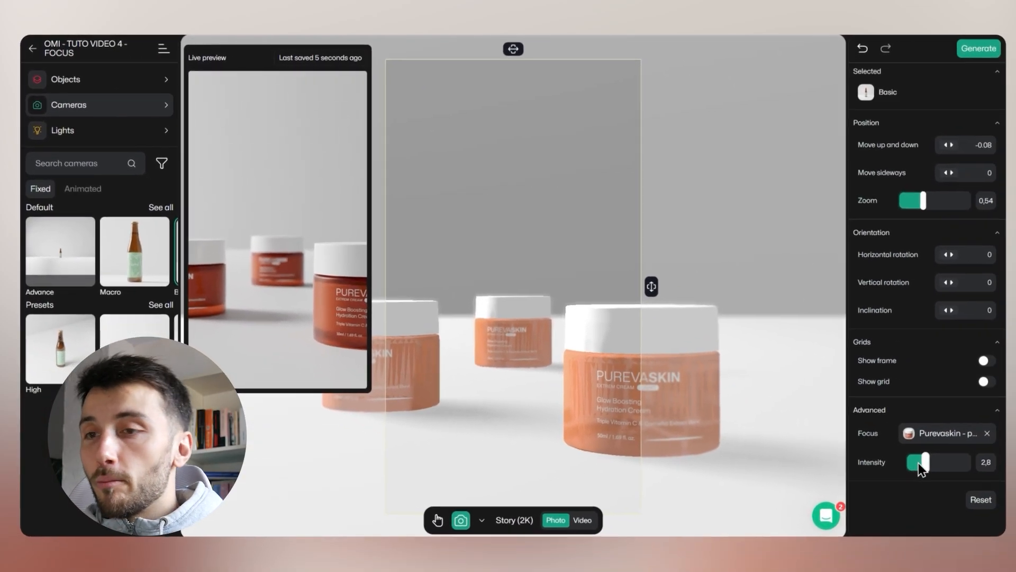
pyautogui.moveTo(918, 460); pyautogui.dragTo(963, 460)
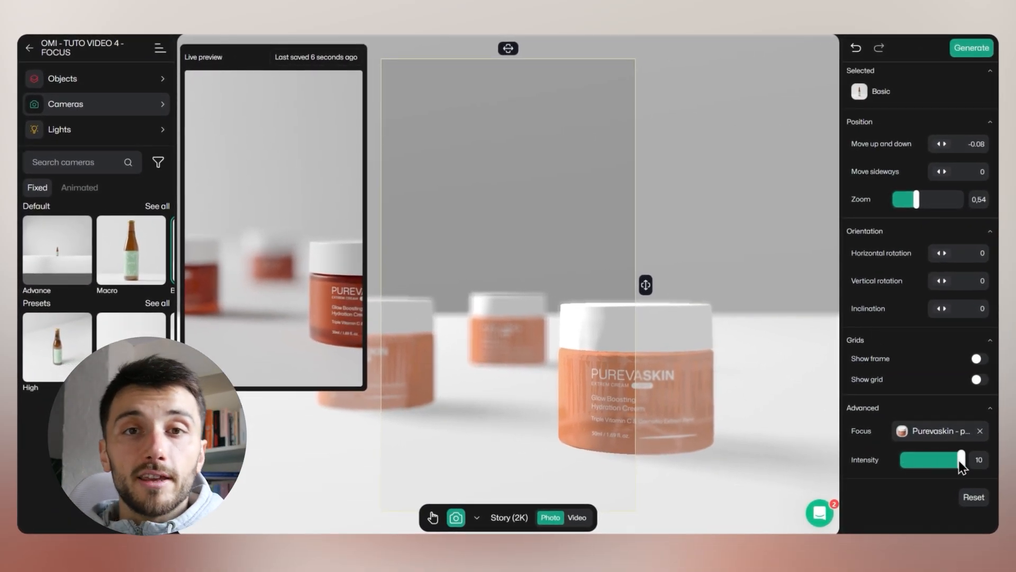
pyautogui.moveTo(961, 460); pyautogui.dragTo(945, 460)
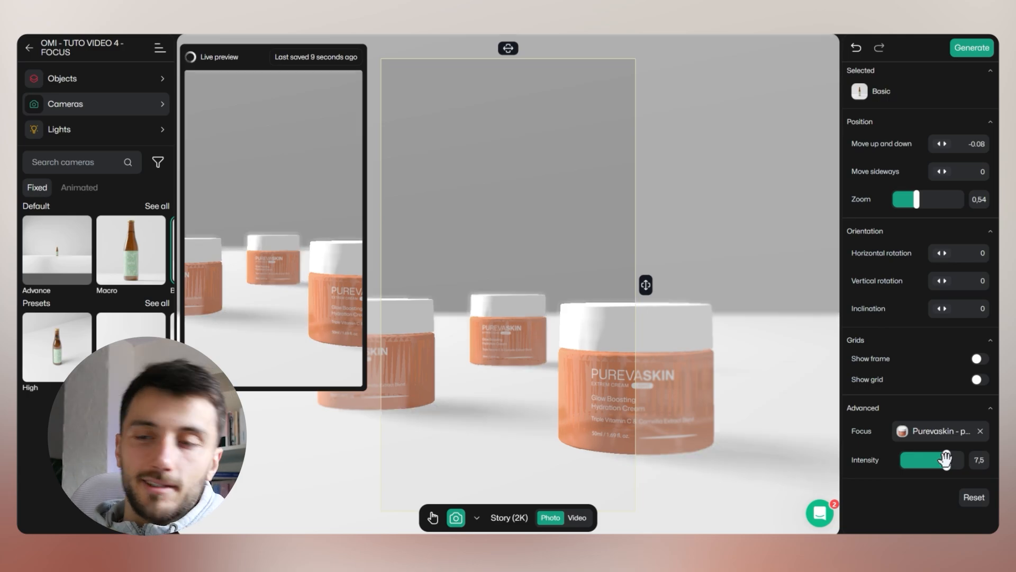
# Step: Clear the camera focus, refocus on the jar on the left, and finally on the rear middle jar
pyautogui.click(980, 432)
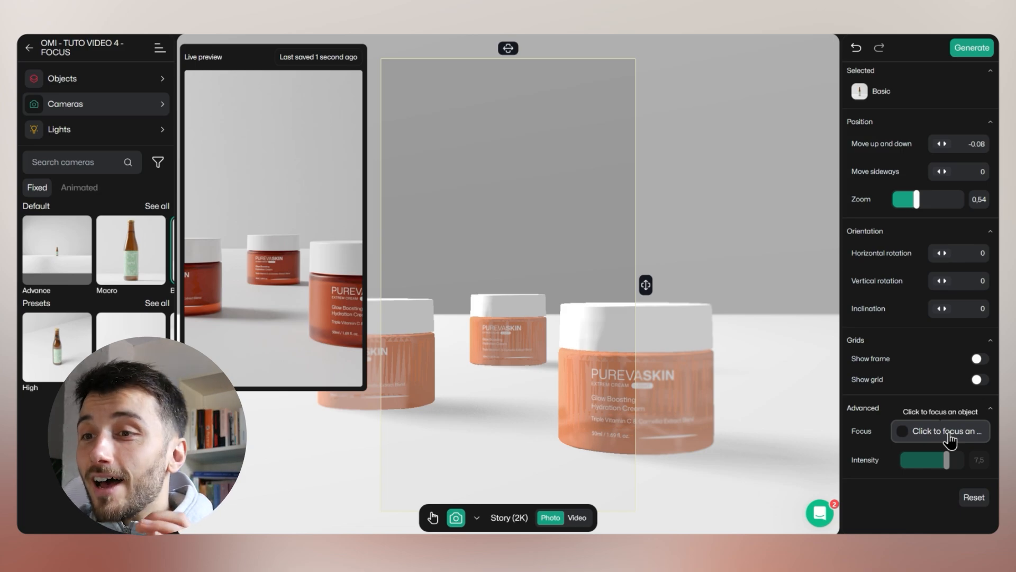
pyautogui.click(950, 438)
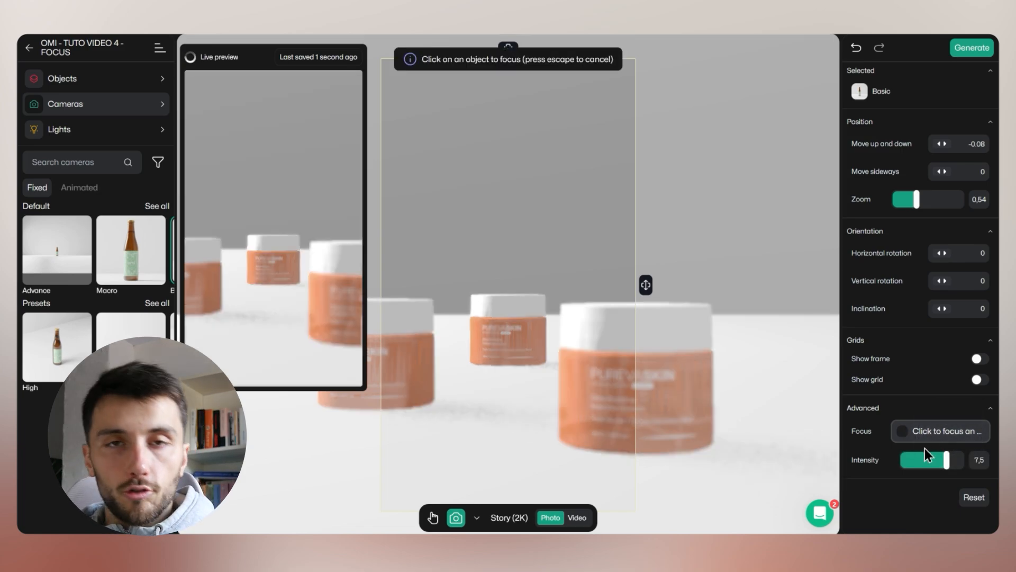
pyautogui.click(411, 361)
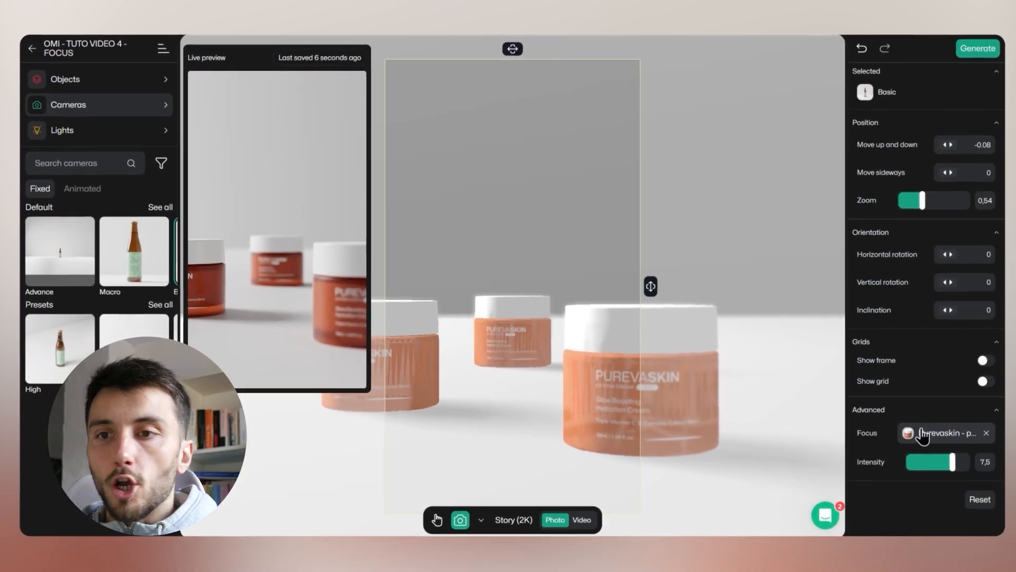
pyautogui.click(919, 431)
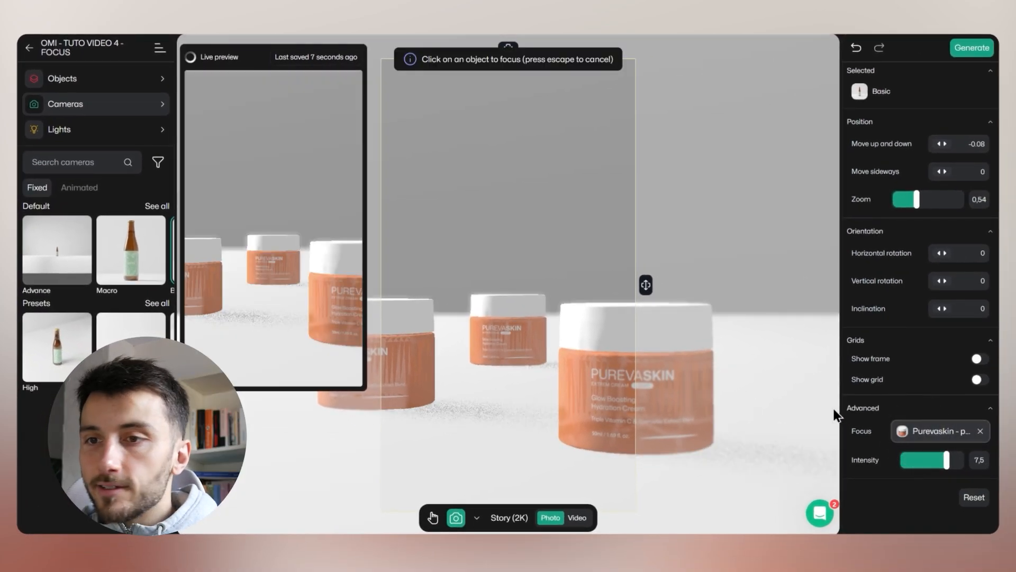
pyautogui.click(512, 333)
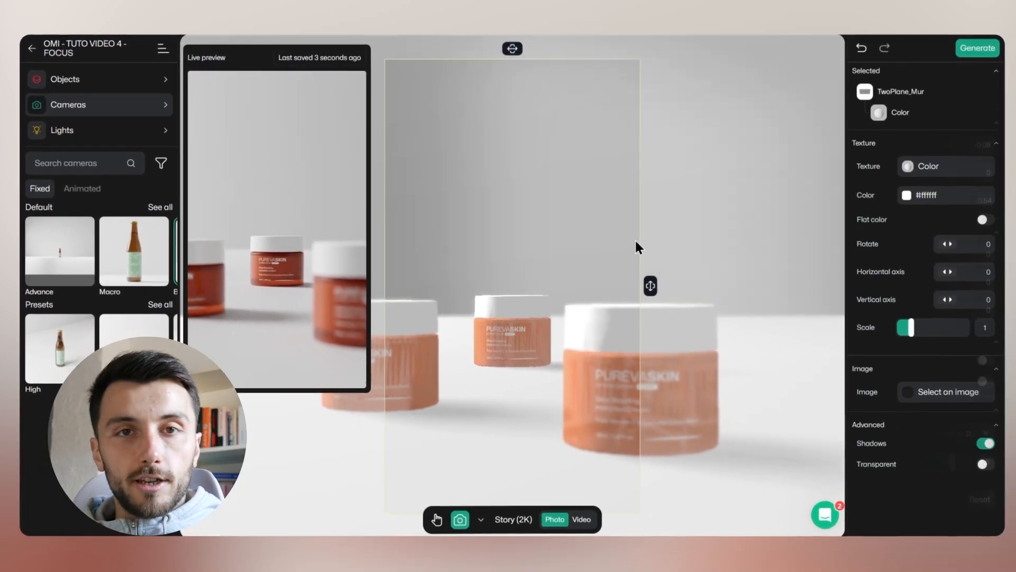
# Step: Change the color of the wall plane TwoPlane_Mur to #FAEFEA
pyautogui.click(910, 195)
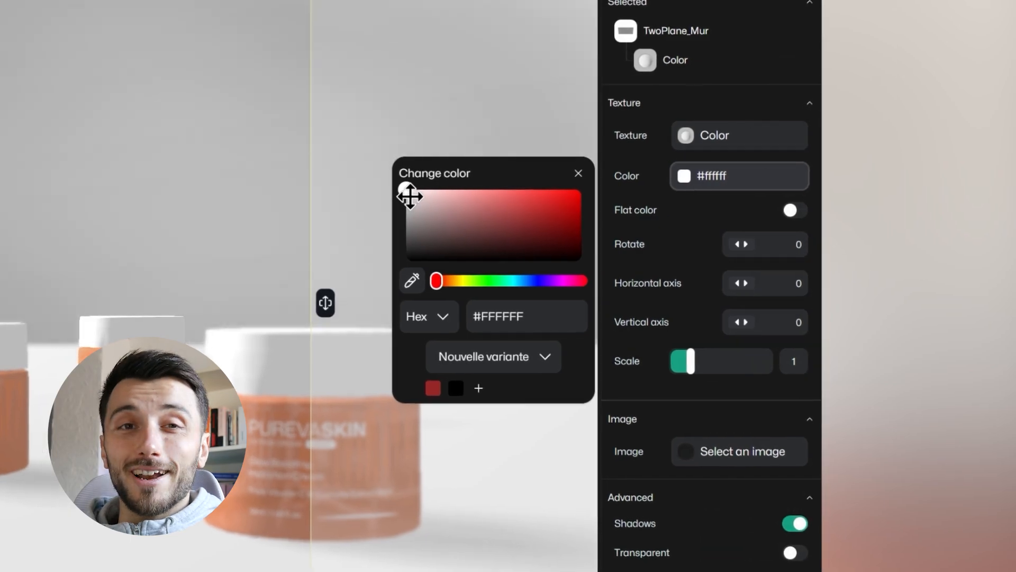
pyautogui.moveTo(411, 197); pyautogui.dragTo(426, 194)
pyautogui.click(445, 280)
pyautogui.click(425, 195)
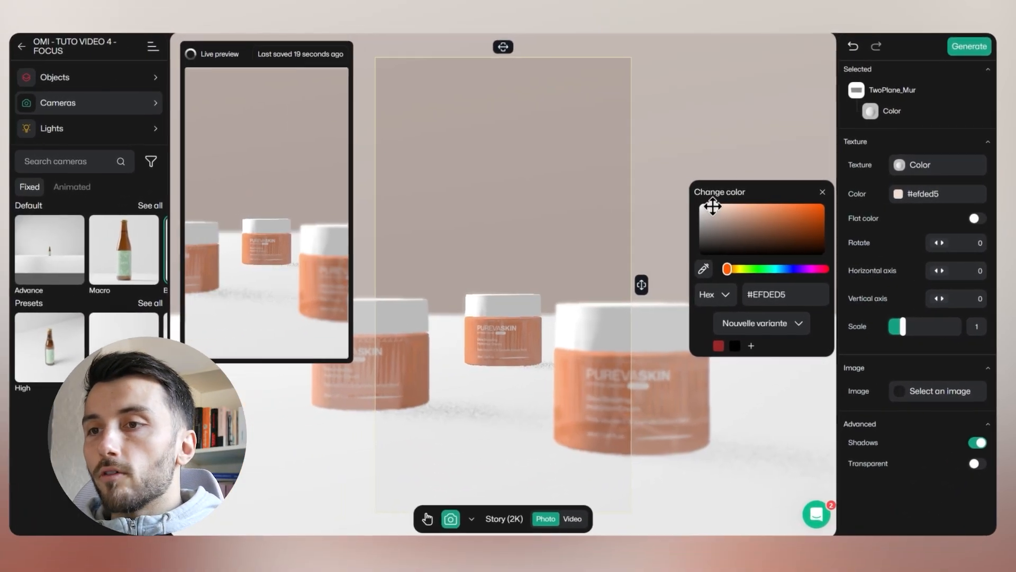
pyautogui.moveTo(713, 206); pyautogui.dragTo(708, 204)
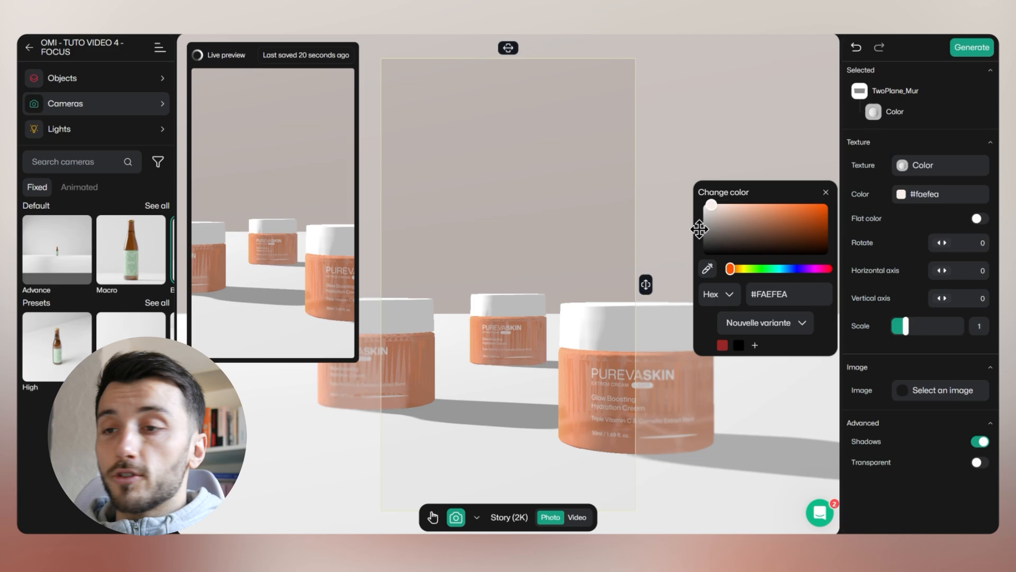
# Step: Copy the wall's hex color #FAEFEA and apply it to the floor plane TwoPlane_Sol
pyautogui.moveTo(789, 296); pyautogui.dragTo(745, 301)
pyautogui.hotkey('ctrl', 'c')
pyautogui.click(452, 418)
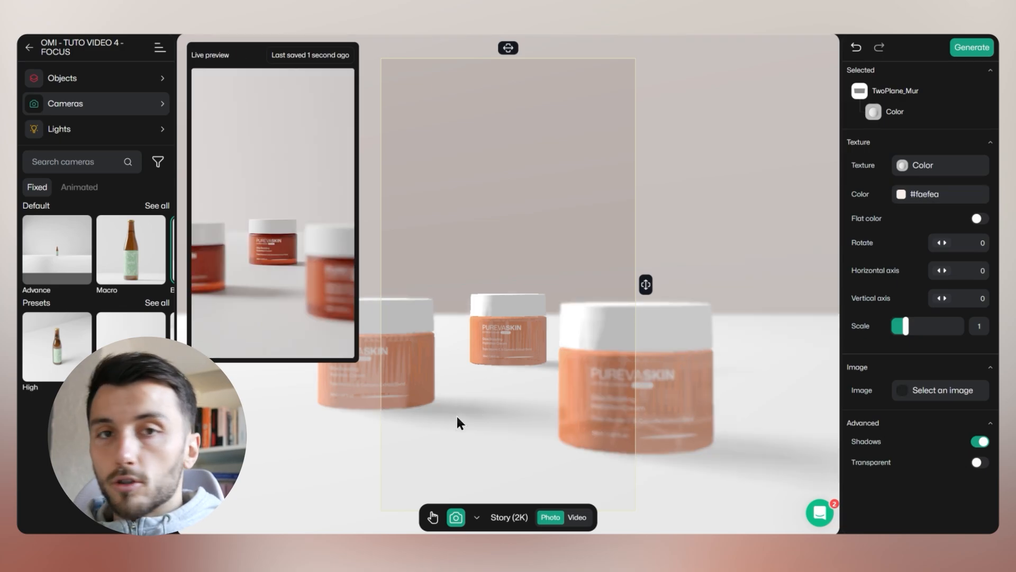
pyautogui.click(458, 418)
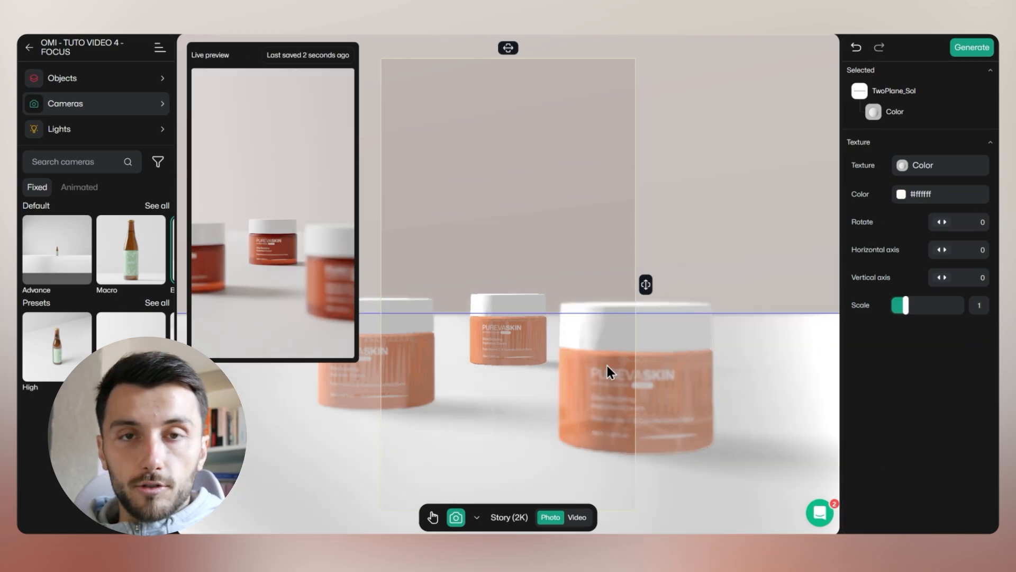
pyautogui.click(912, 199)
pyautogui.moveTo(792, 293); pyautogui.dragTo(707, 298)
pyautogui.hotkey('ctrl', 'v')
pyautogui.click(504, 347)
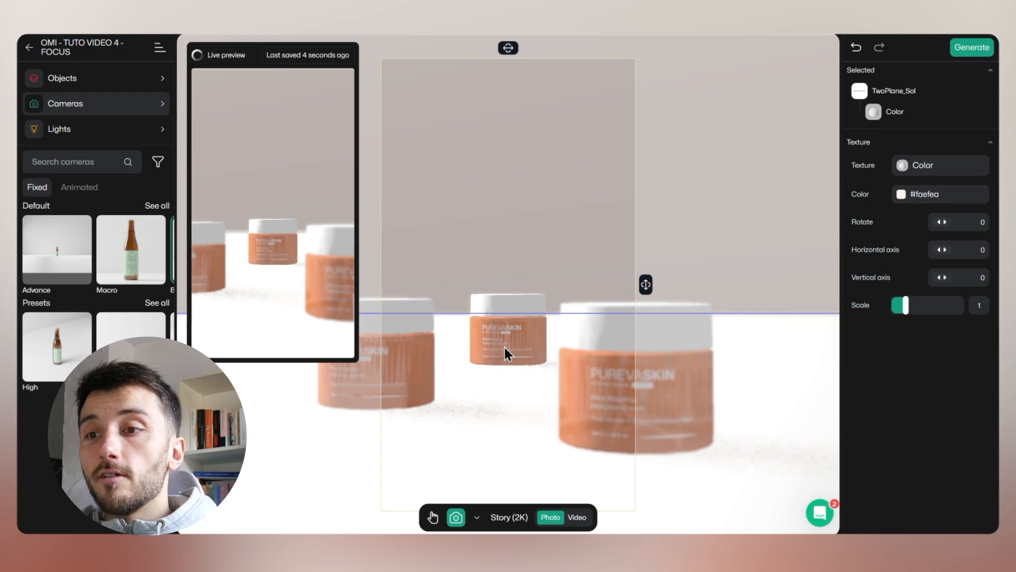
# Step: Clear the focused object from the Basic camera's settings
pyautogui.click(504, 348)
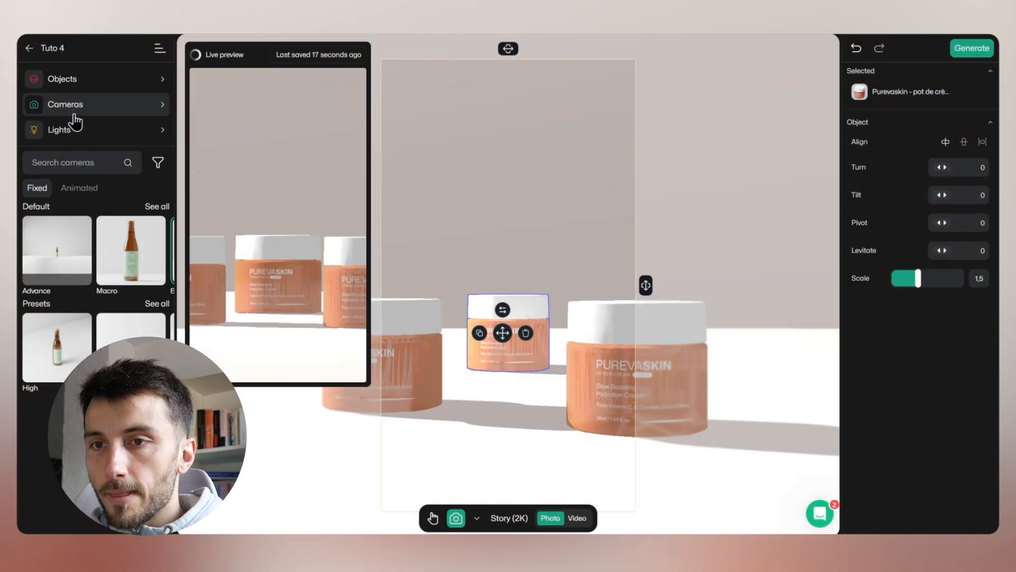
pyautogui.click(73, 109)
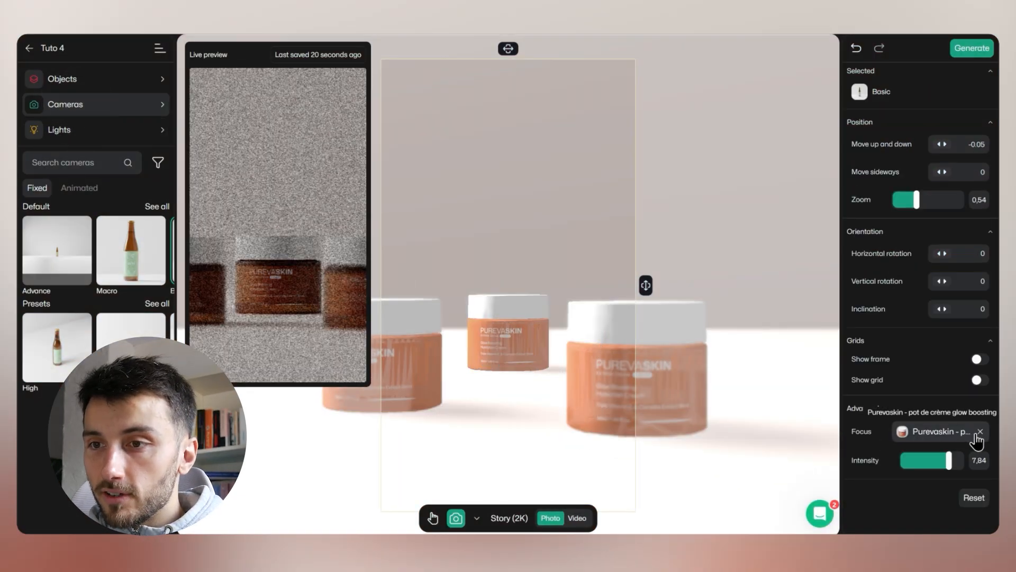
pyautogui.click(980, 431)
# Step: Delete the two outer jars, leaving only the middle jar in the scene
pyautogui.click(617, 367)
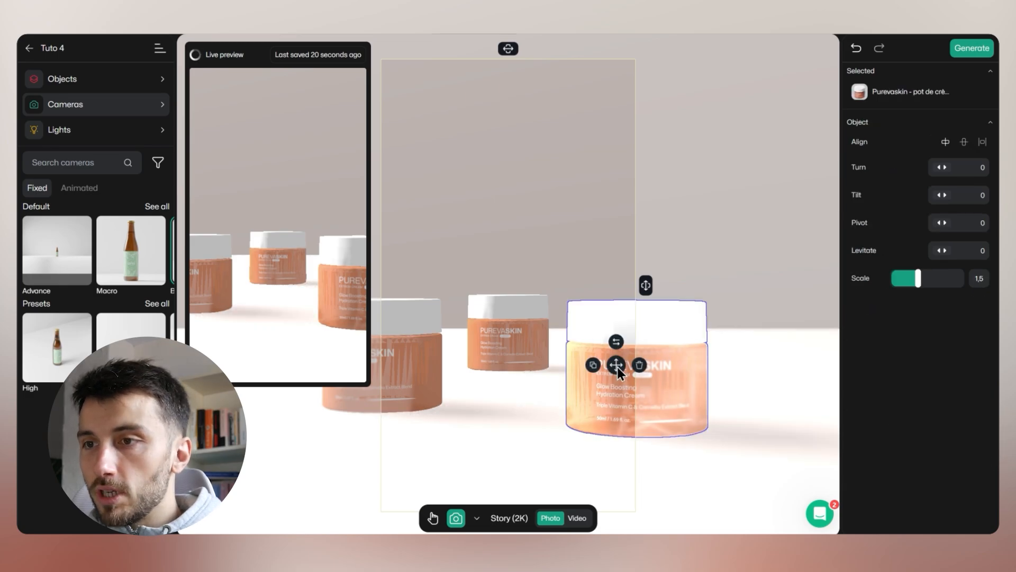
pyautogui.click(638, 364)
pyautogui.click(400, 375)
pyautogui.click(424, 377)
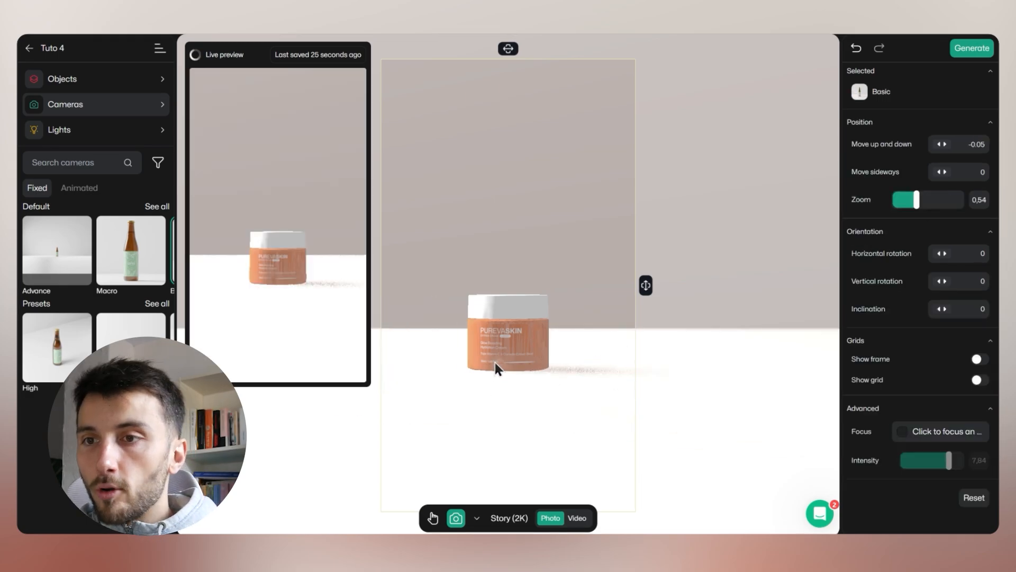
# Step: Bring the remaining jar forward, centre it, adjust the camera height, and set the jar's scale to 1.86
pyautogui.click(495, 362)
pyautogui.moveTo(495, 362); pyautogui.dragTo(501, 457)
pyautogui.click(945, 142)
pyautogui.moveTo(646, 286)
pyautogui.mouseDown()
pyautogui.moveTo(643, 299)
pyautogui.moveTo(650, 275)
pyautogui.mouseUp()
pyautogui.moveTo(919, 279); pyautogui.dragTo(925, 279)
# Step: Set the jar's tilt to 59 and pivot to 28, and reframe it by adjusting the camera height
pyautogui.moveTo(942, 195); pyautogui.dragTo(69, 205)
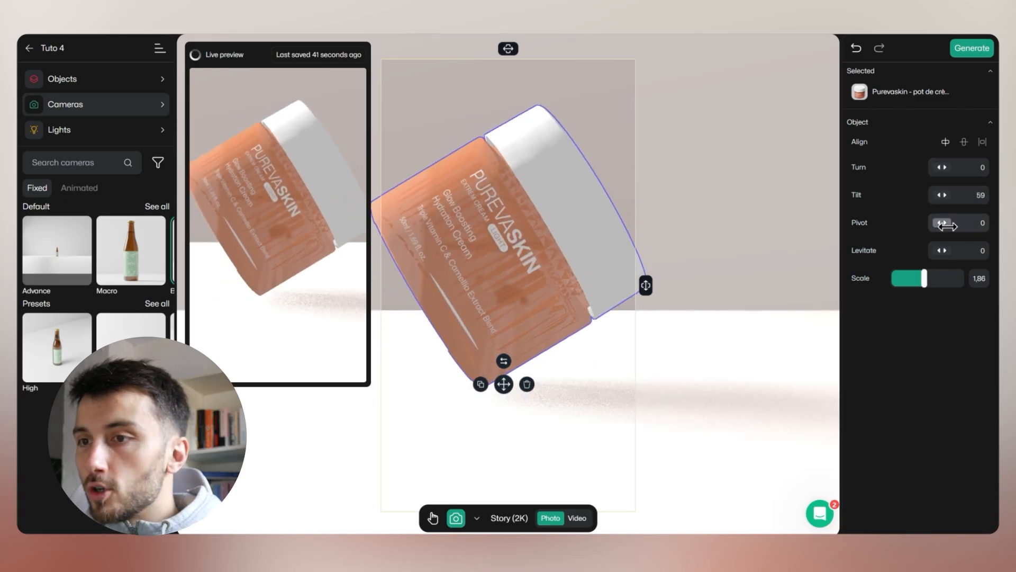
pyautogui.moveTo(947, 225); pyautogui.dragTo(1011, 227)
pyautogui.moveTo(646, 287); pyautogui.dragTo(646, 295)
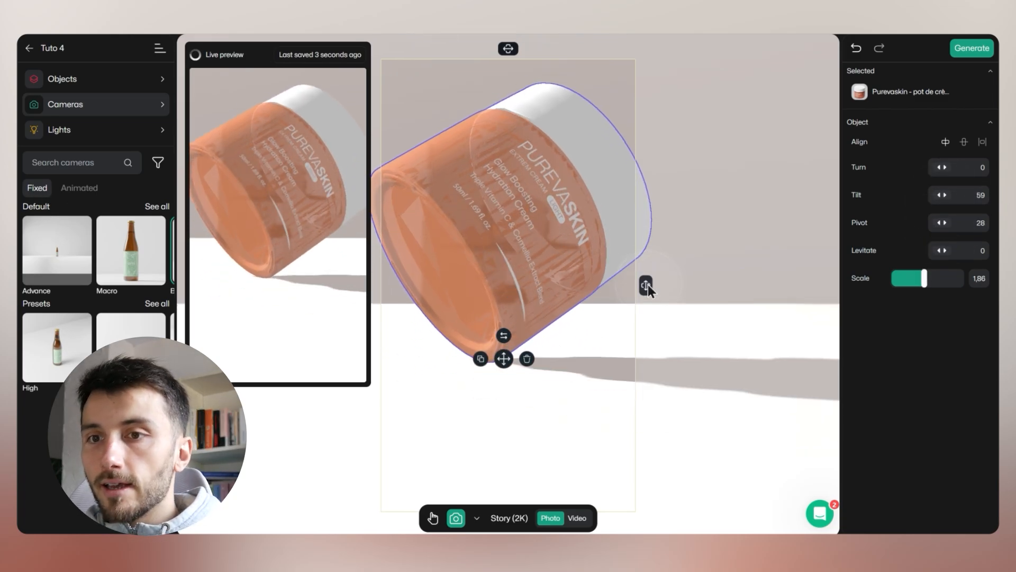
# Step: Turn the jar by a negative angle and increase its pivot to bring its base toward the camera
pyautogui.click(563, 313)
pyautogui.moveTo(944, 168); pyautogui.dragTo(900, 169)
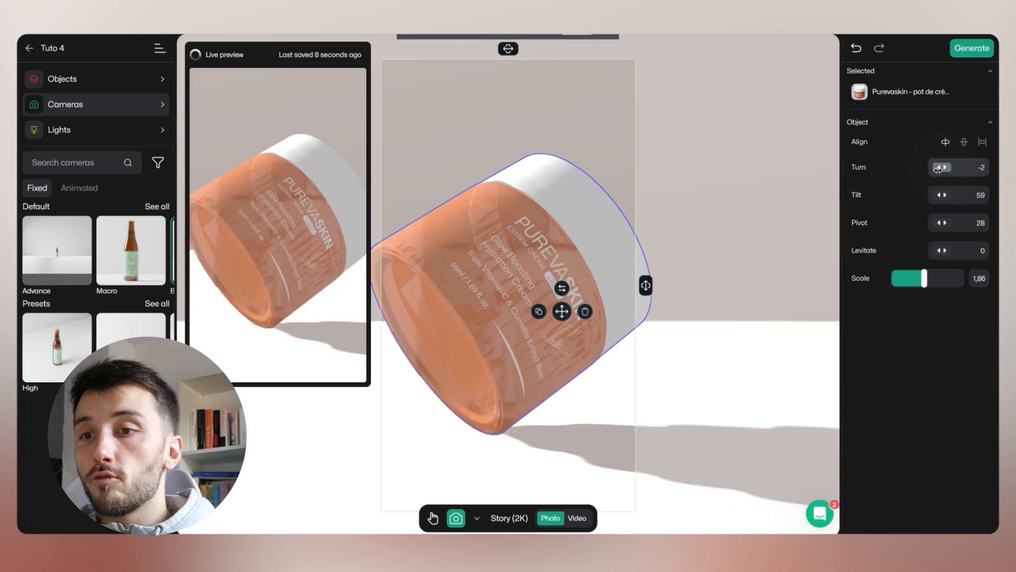
pyautogui.moveTo(942, 224); pyautogui.dragTo(968, 226)
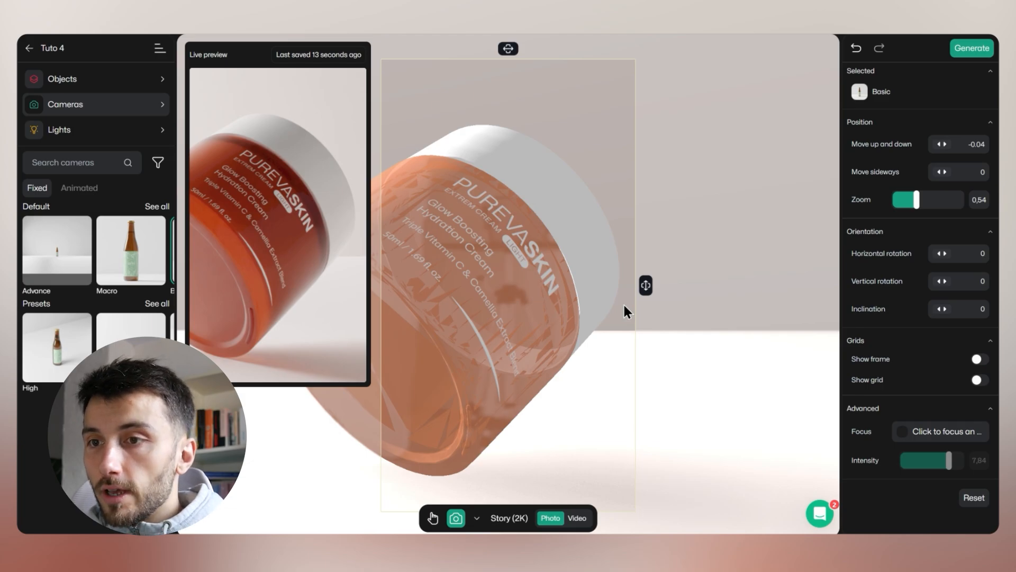
# Step: Focus the camera on the PUREVASKIN brand name of the tilted jar and set the focus intensity to 10
pyautogui.click(922, 432)
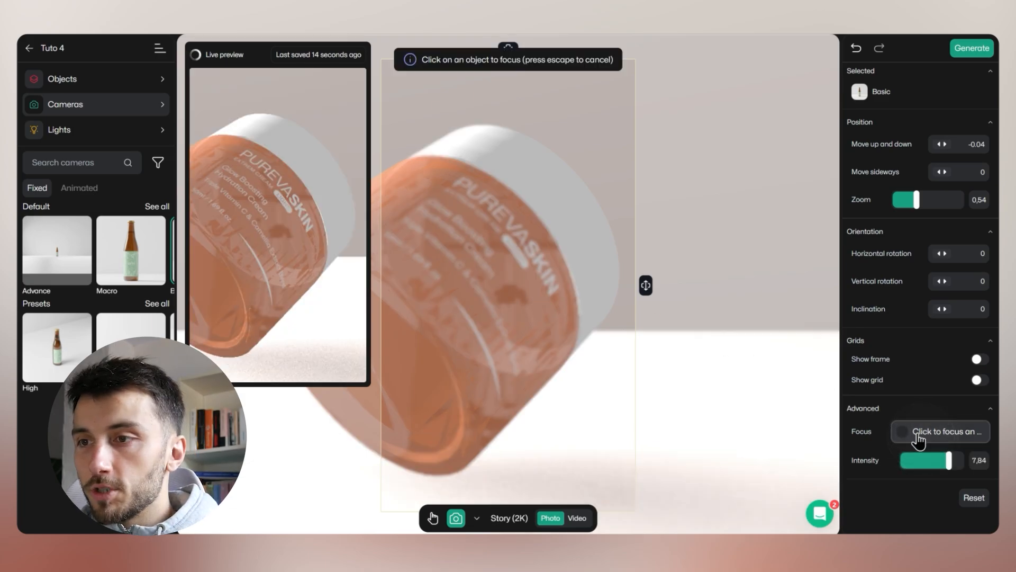
pyautogui.click(516, 227)
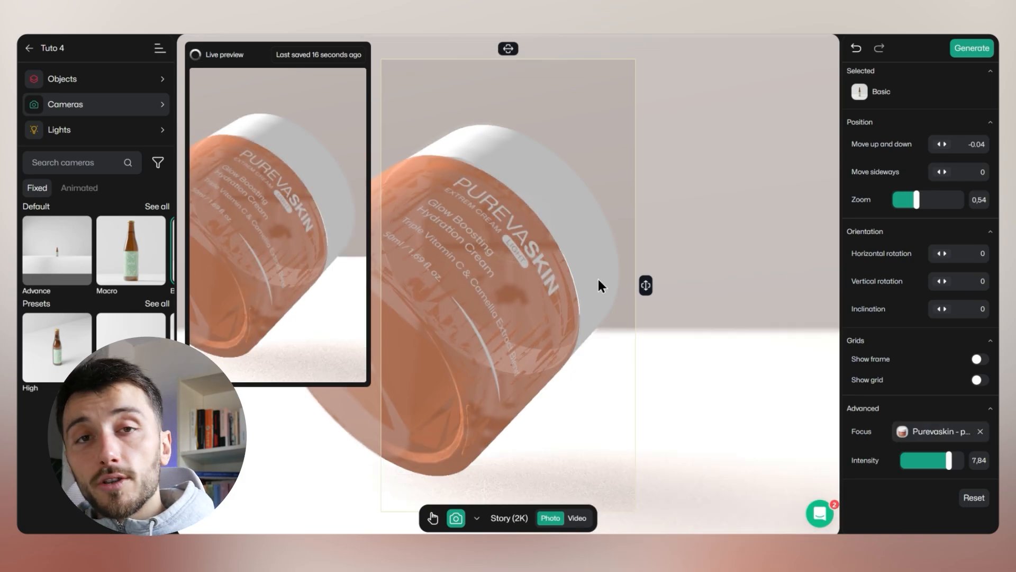
pyautogui.moveTo(948, 457); pyautogui.dragTo(959, 462)
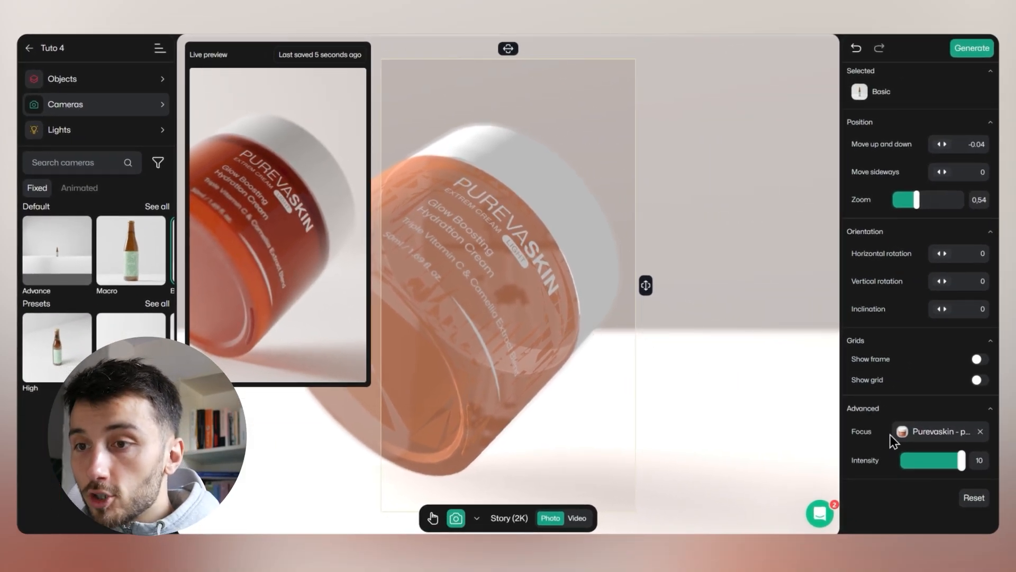
# Step: Move the camera's focus point to the jar's lower label, near the volume text
pyautogui.click(906, 430)
pyautogui.click(427, 272)
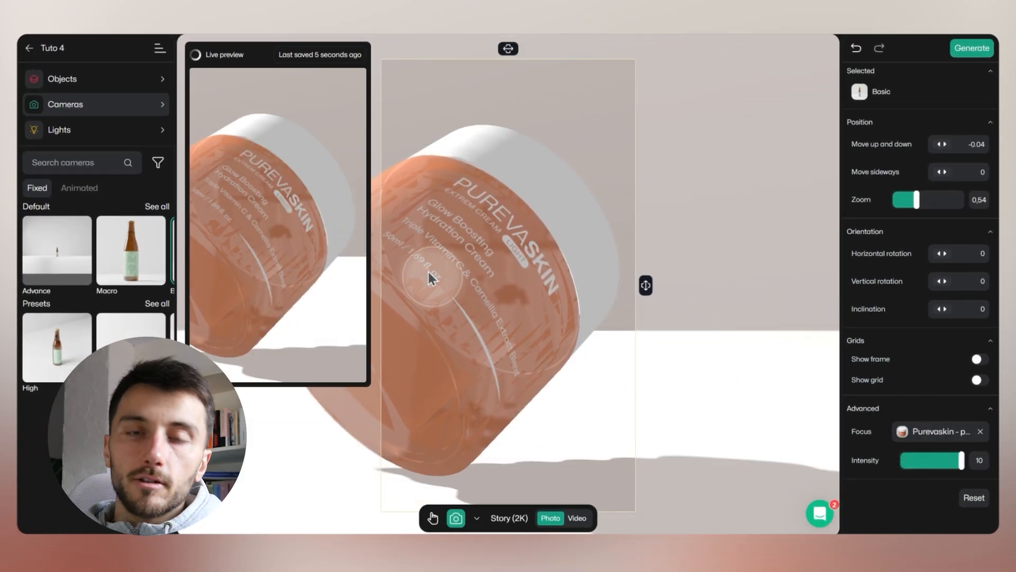